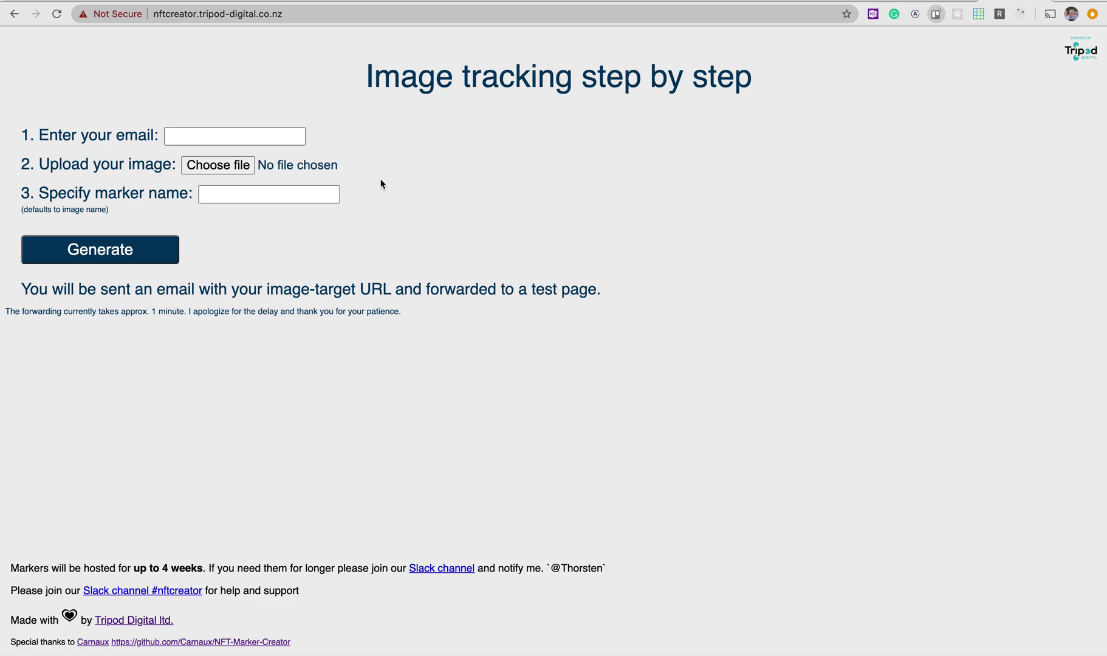
Select the site's web address in the browser's address bar
click(263, 137)
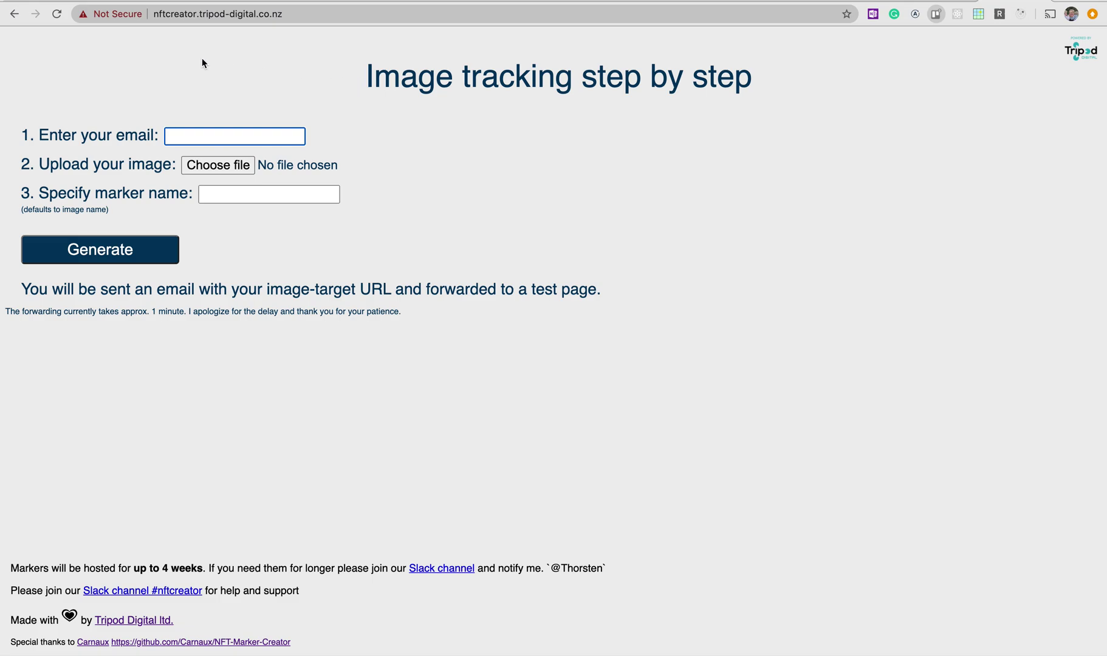
click(267, 13)
click(317, 14)
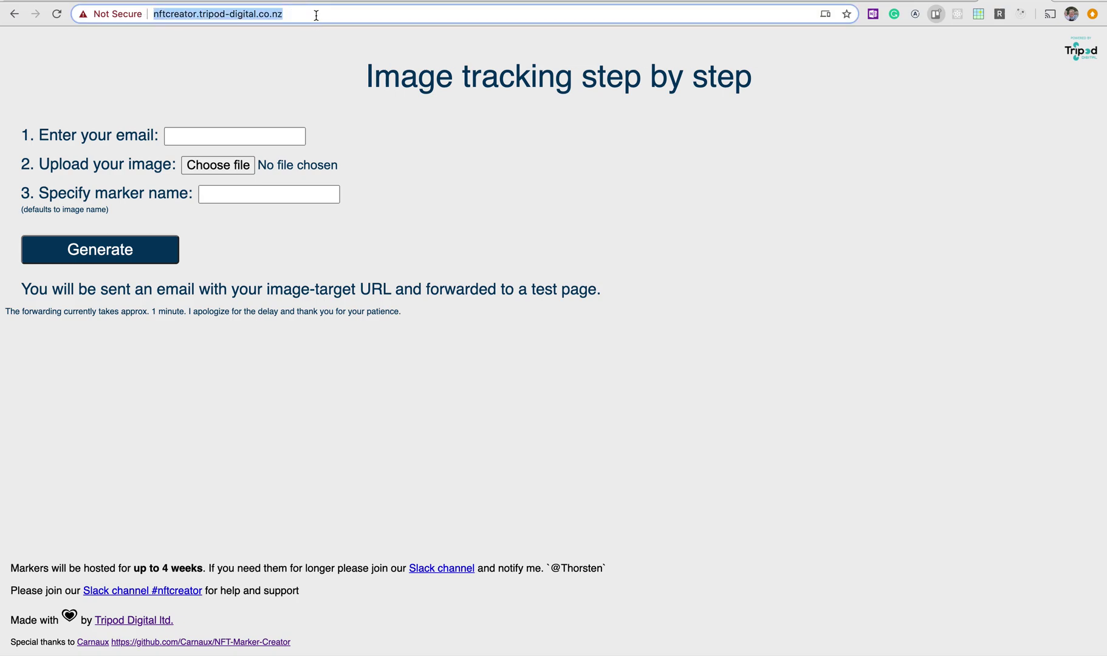
drag(316, 13, 148, 16)
click(157, 44)
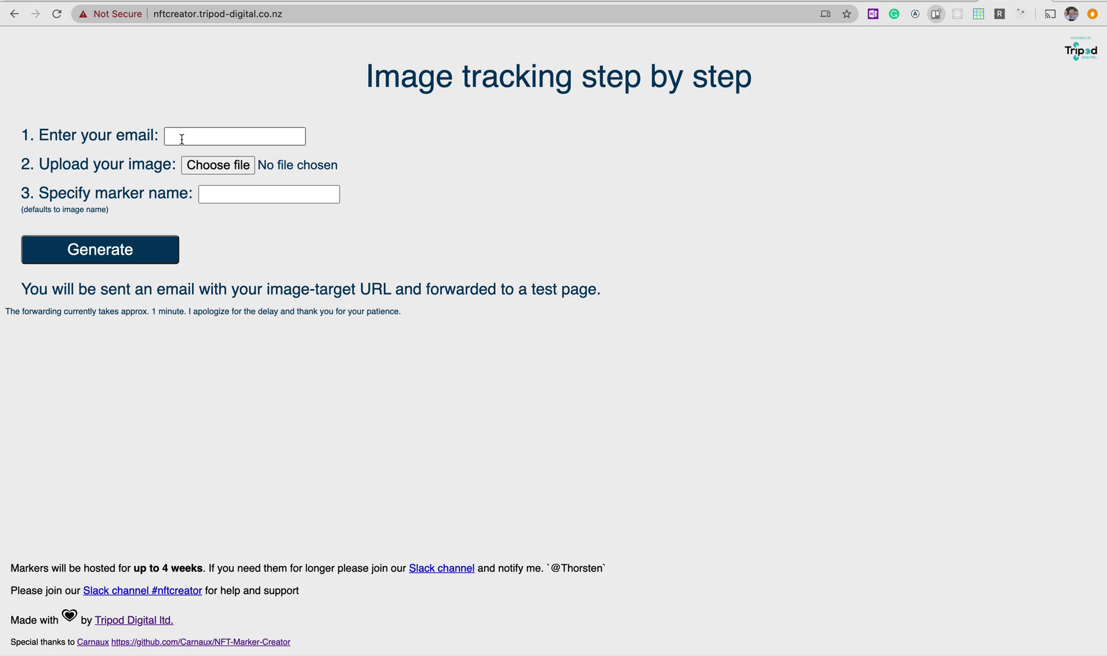
click(219, 138)
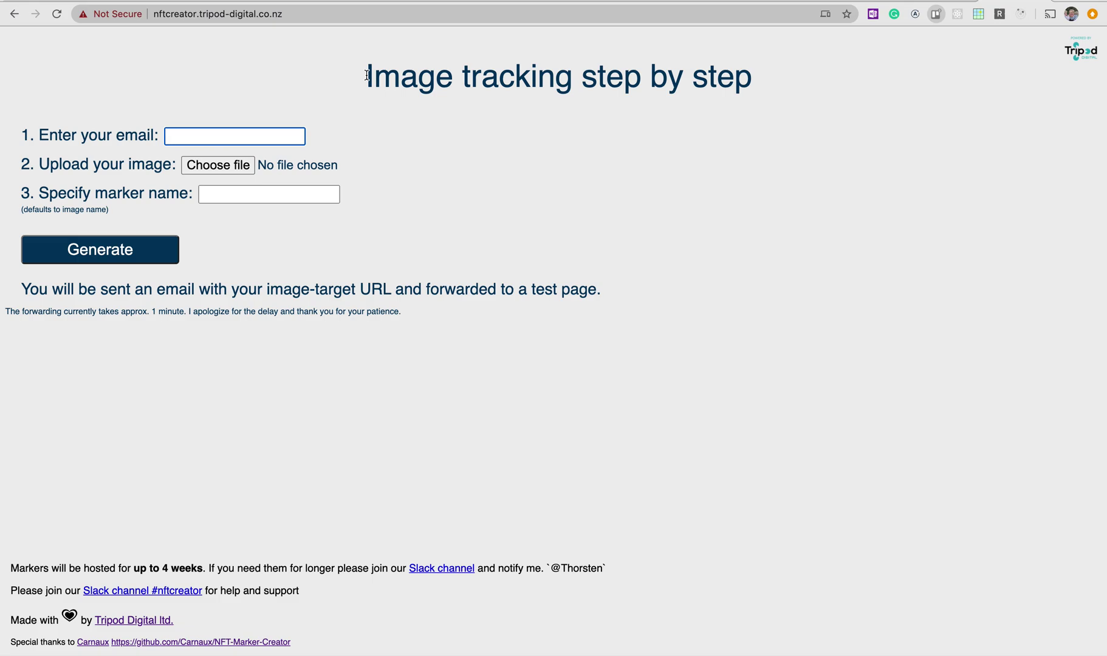
drag(367, 75, 757, 74)
click(755, 78)
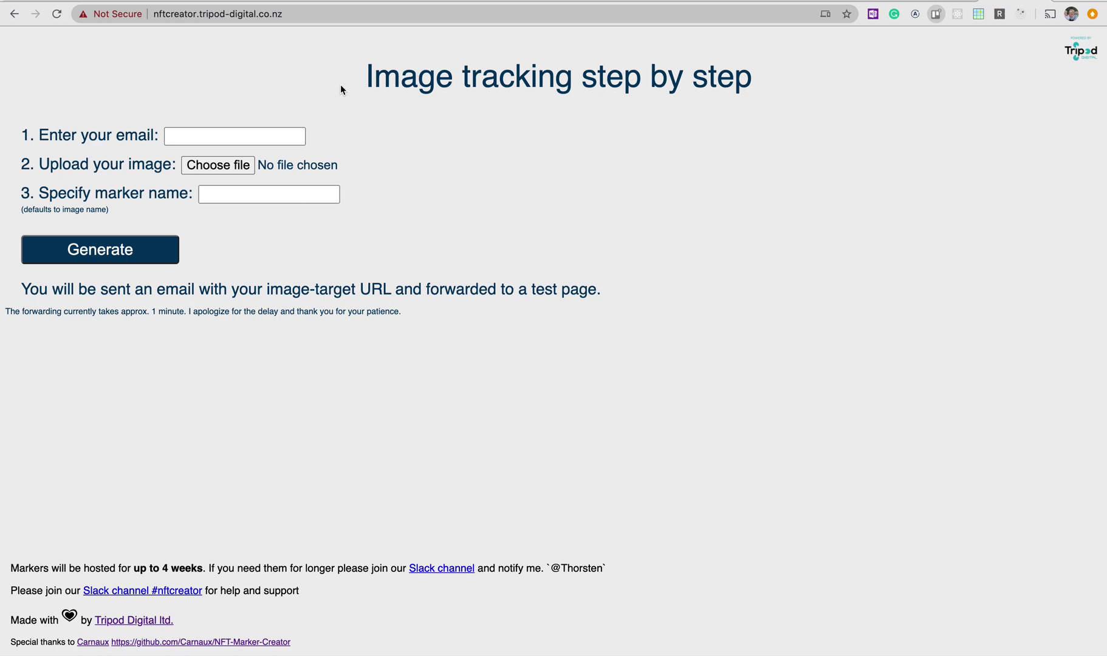
click(265, 135)
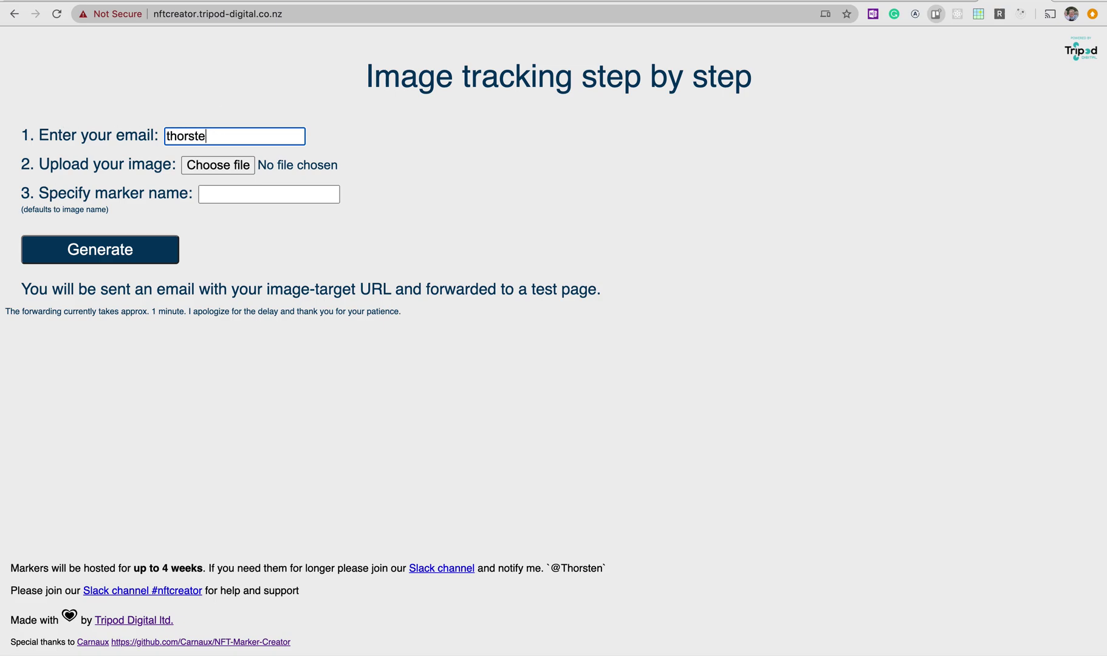
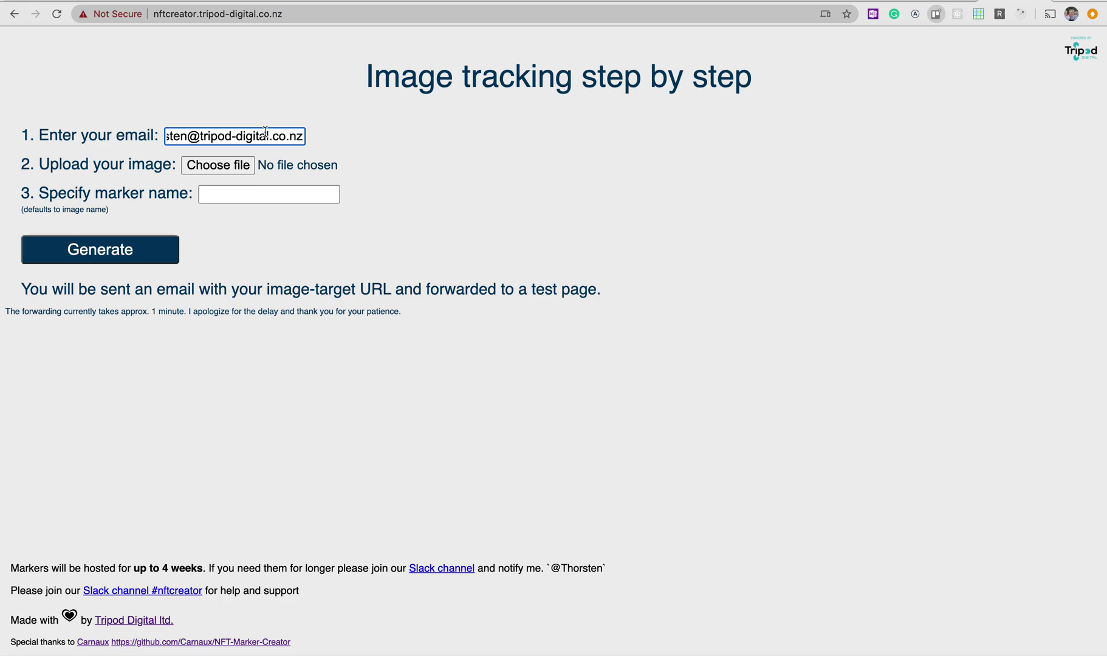
click(242, 166)
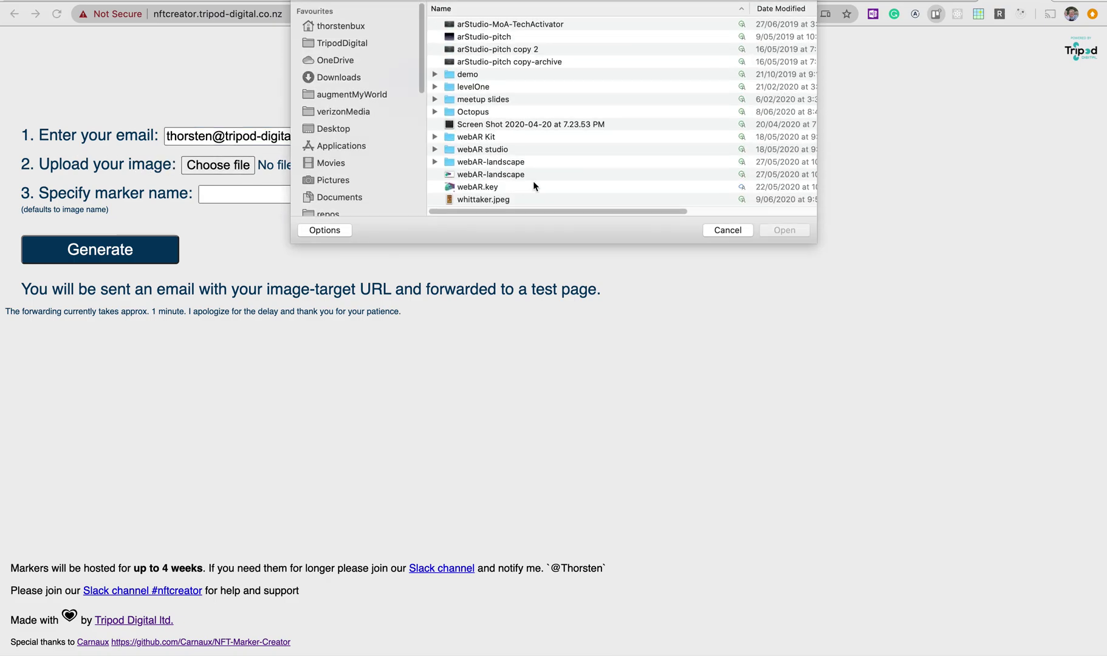
Choose whittaker.jpeg, then reopen the file picker and cancel it
click(452, 200)
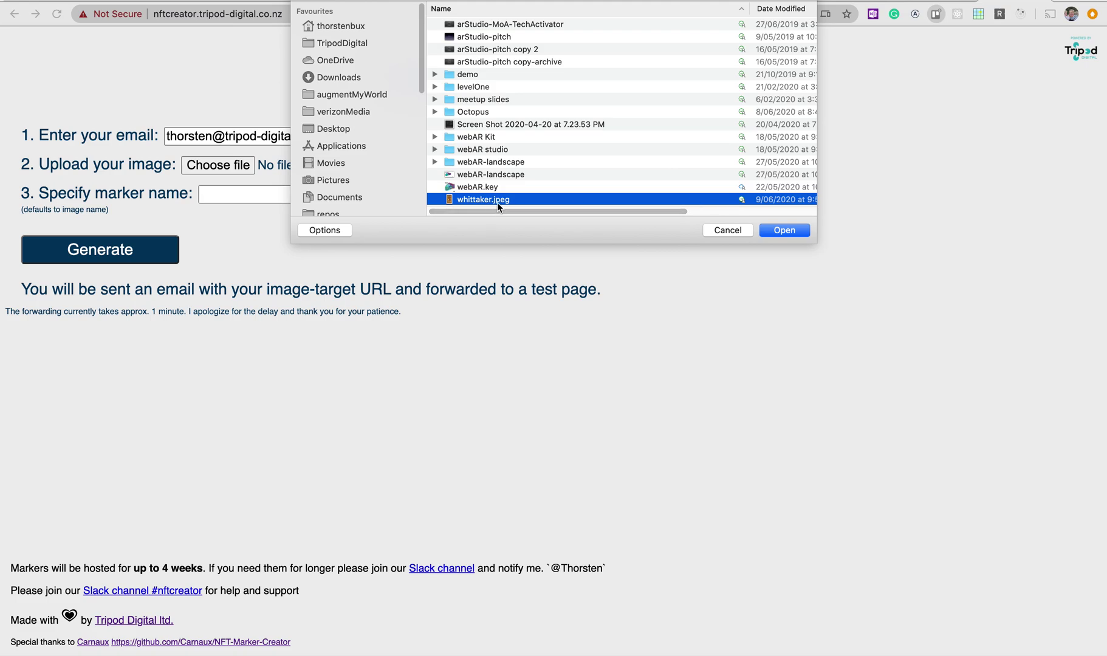
click(785, 232)
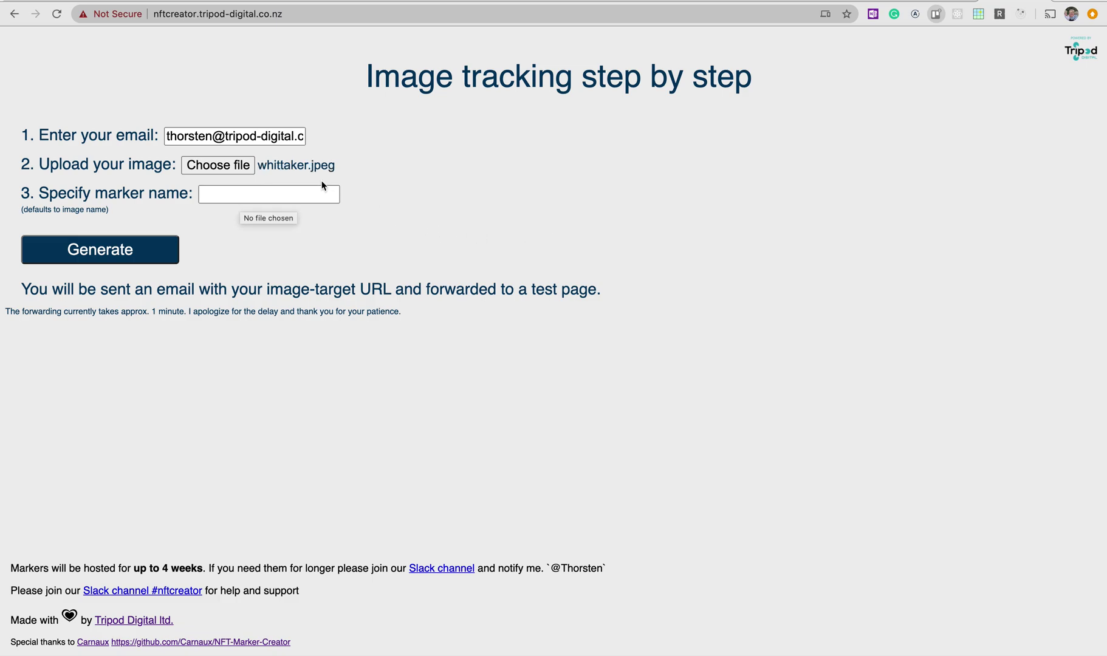
click(301, 169)
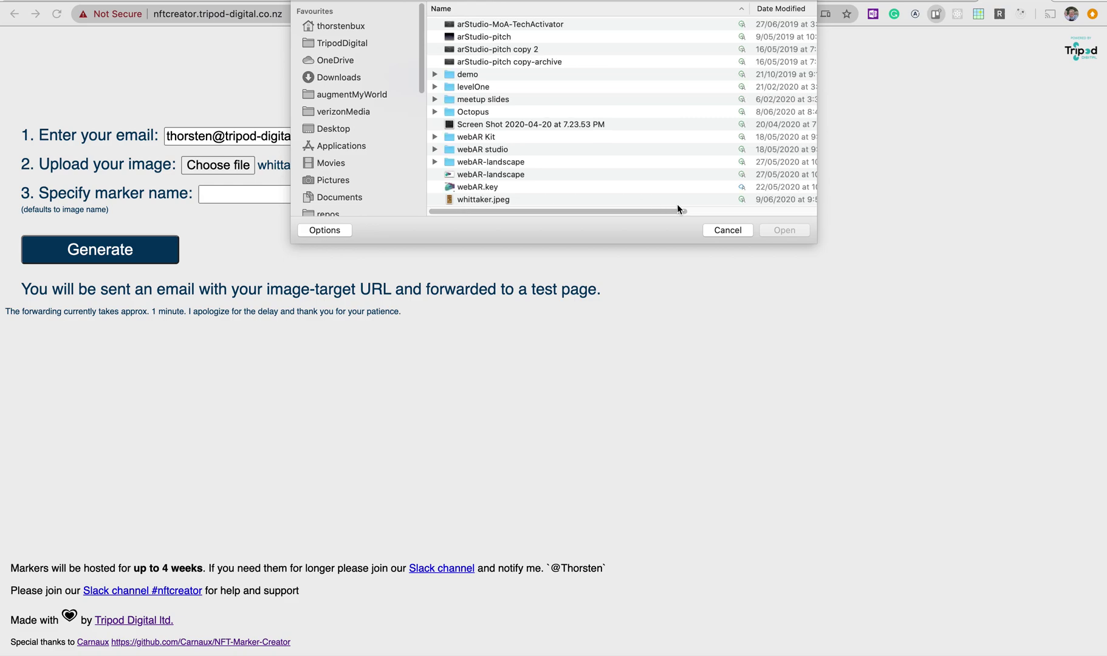
click(717, 234)
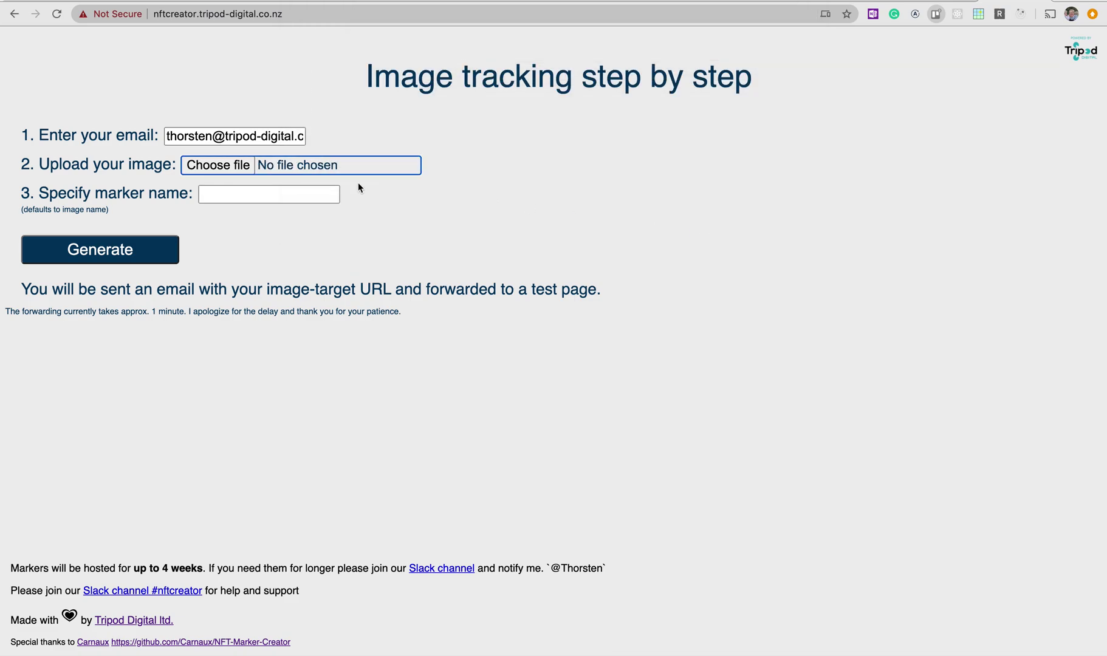
Reattach whittaker.jpeg, leave the marker name empty, and submit Generate
click(231, 165)
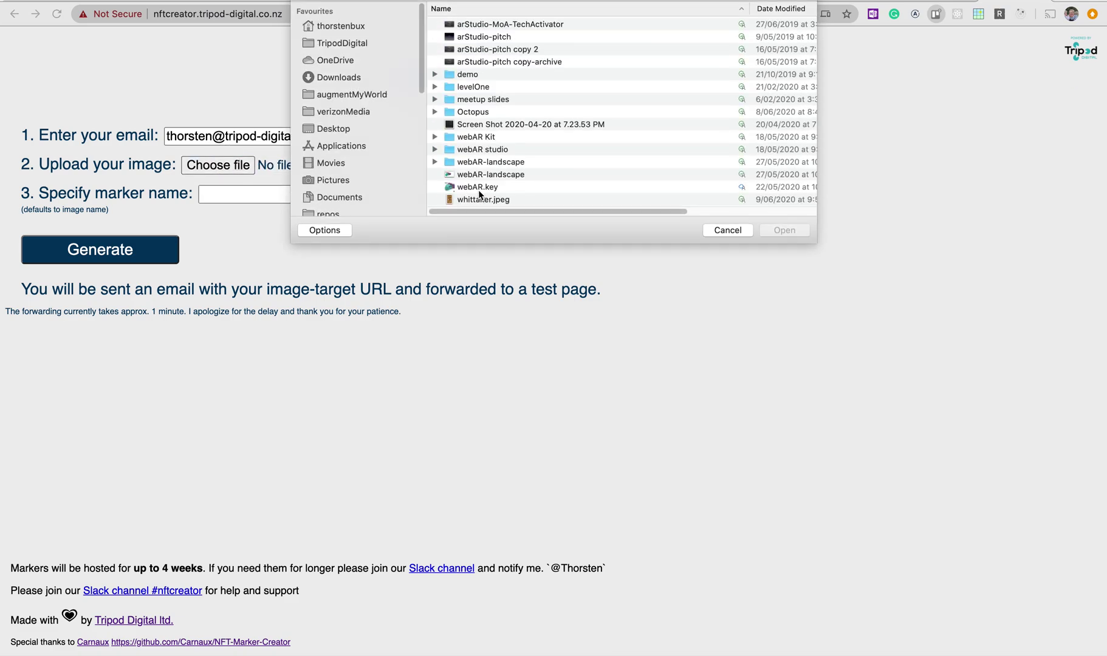
click(480, 201)
click(784, 229)
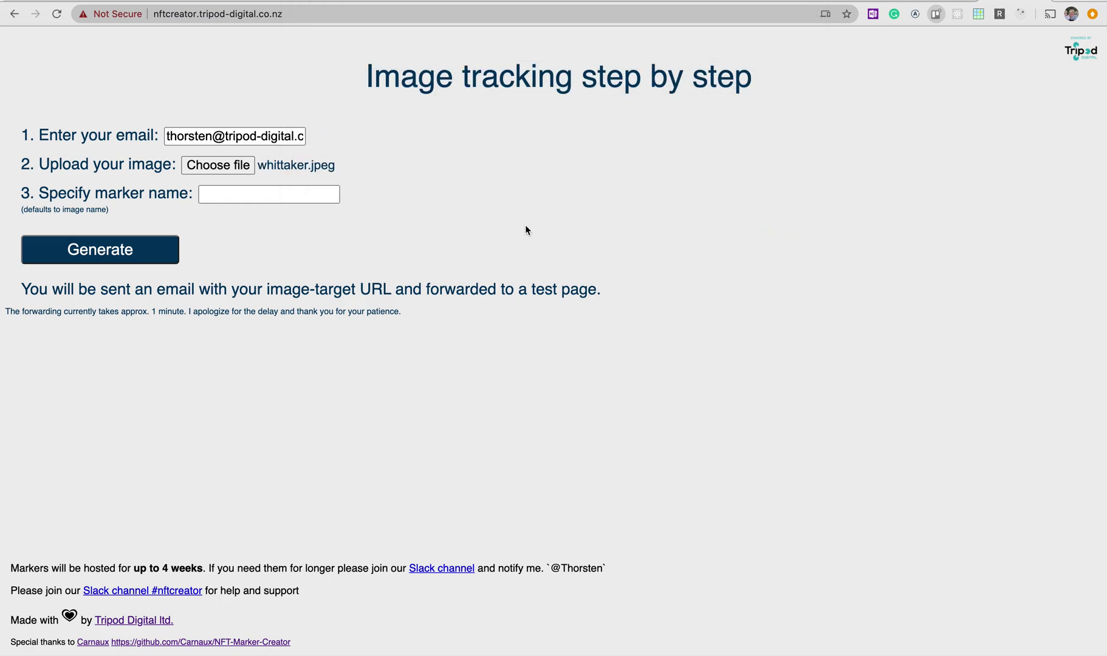
click(246, 194)
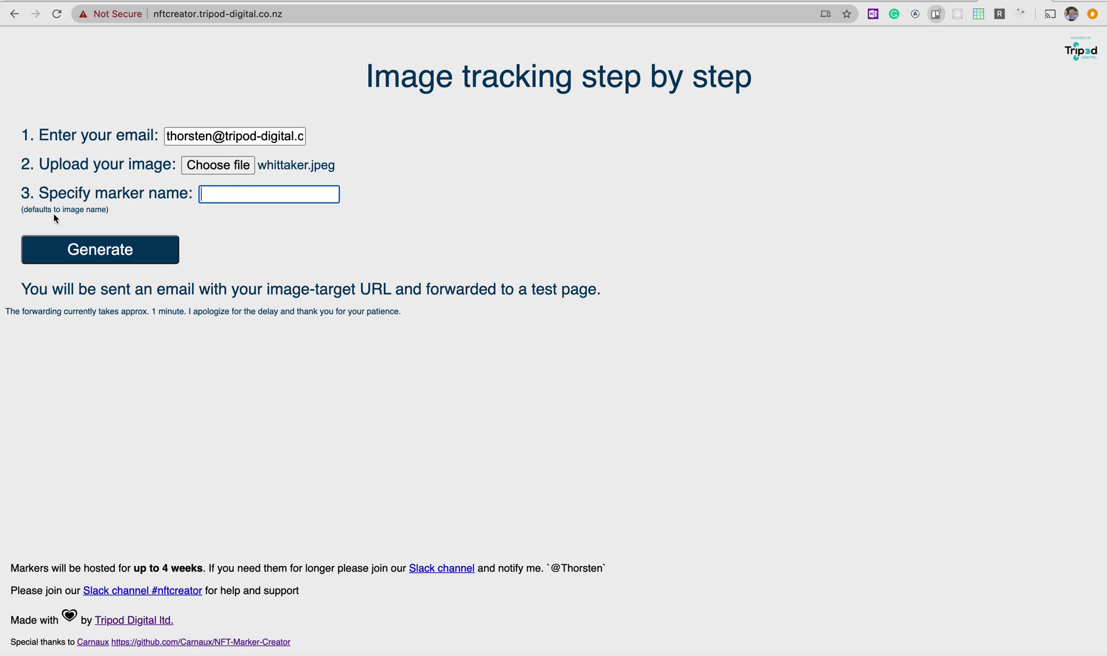
click(86, 255)
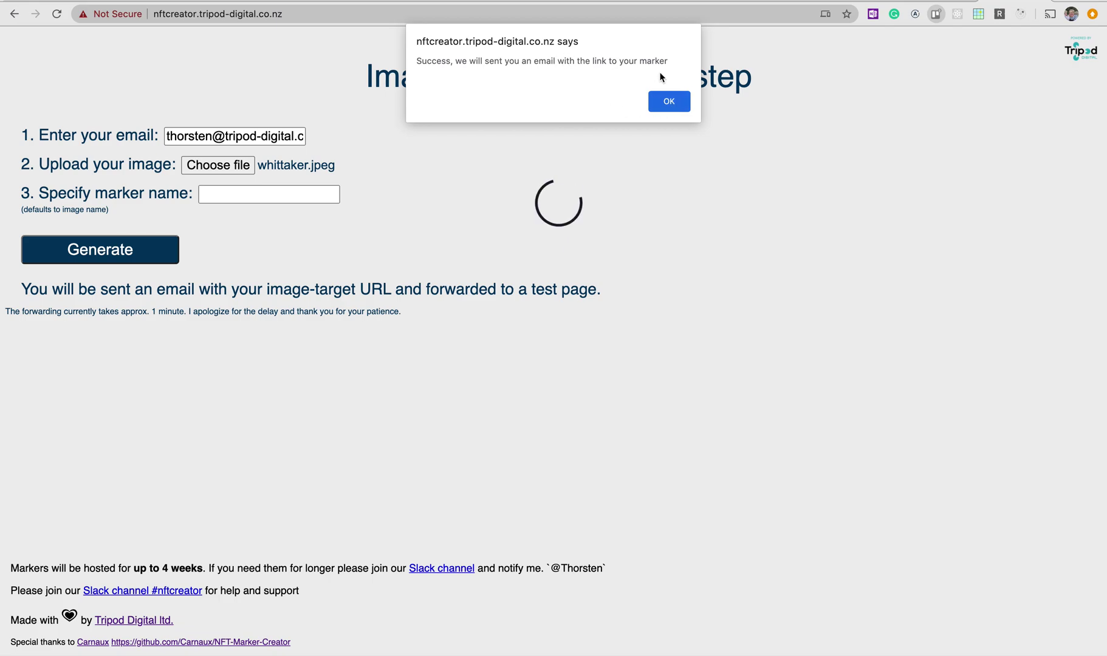
Dismiss the success alert to continue to the WebAR test.html page
click(671, 100)
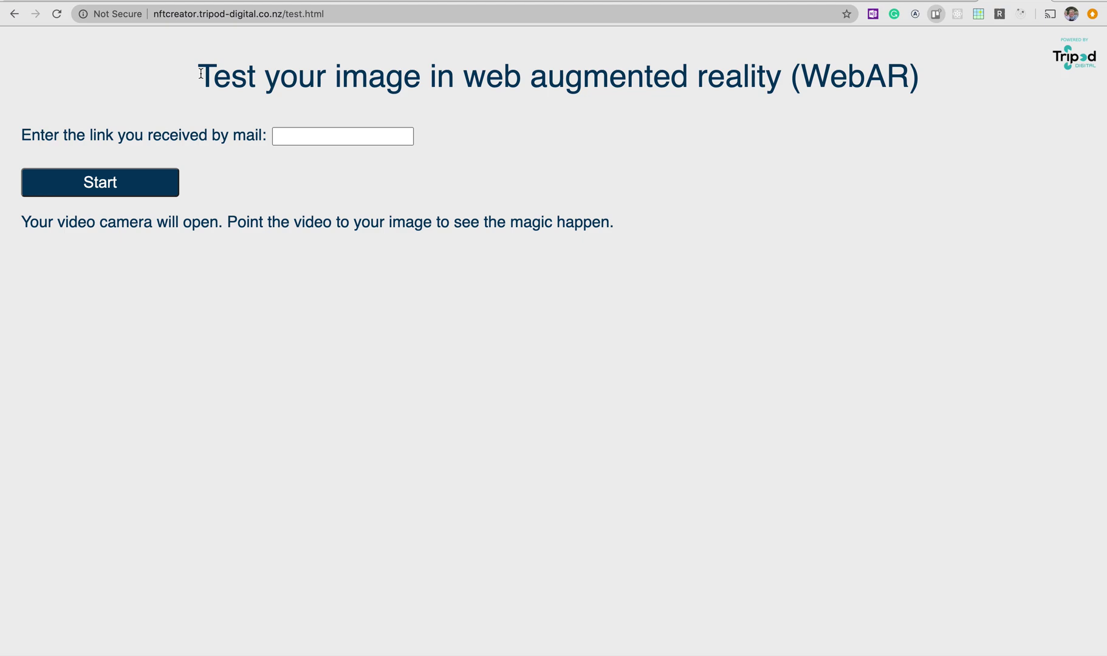
Paste the emailed marker URL into the empty link field
drag(200, 73, 530, 74)
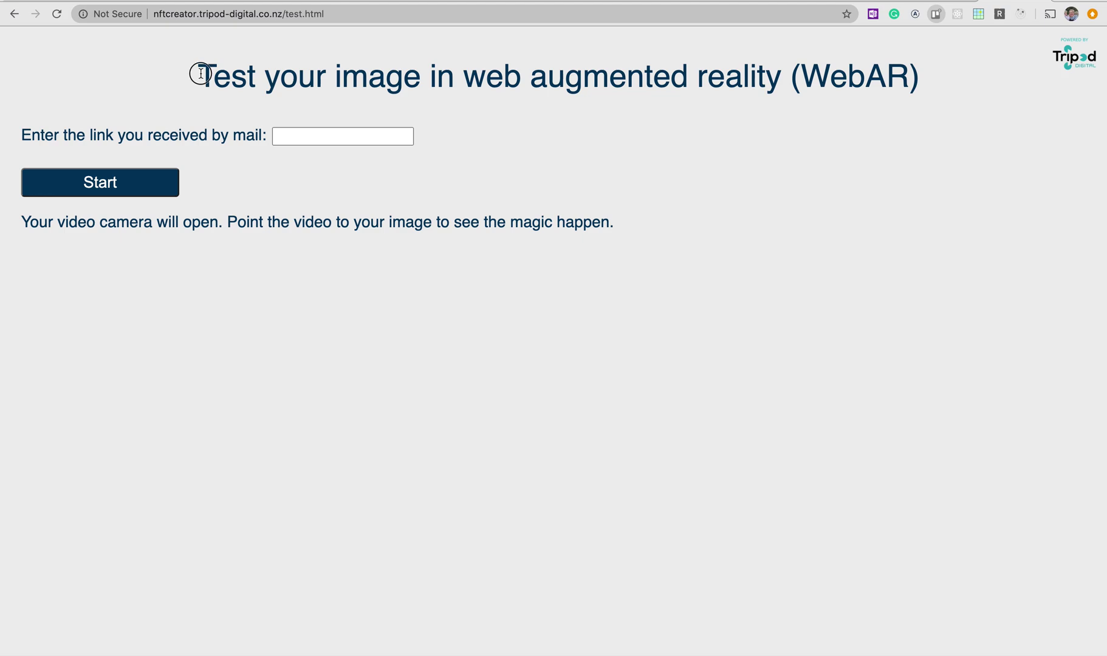
click(530, 74)
click(346, 132)
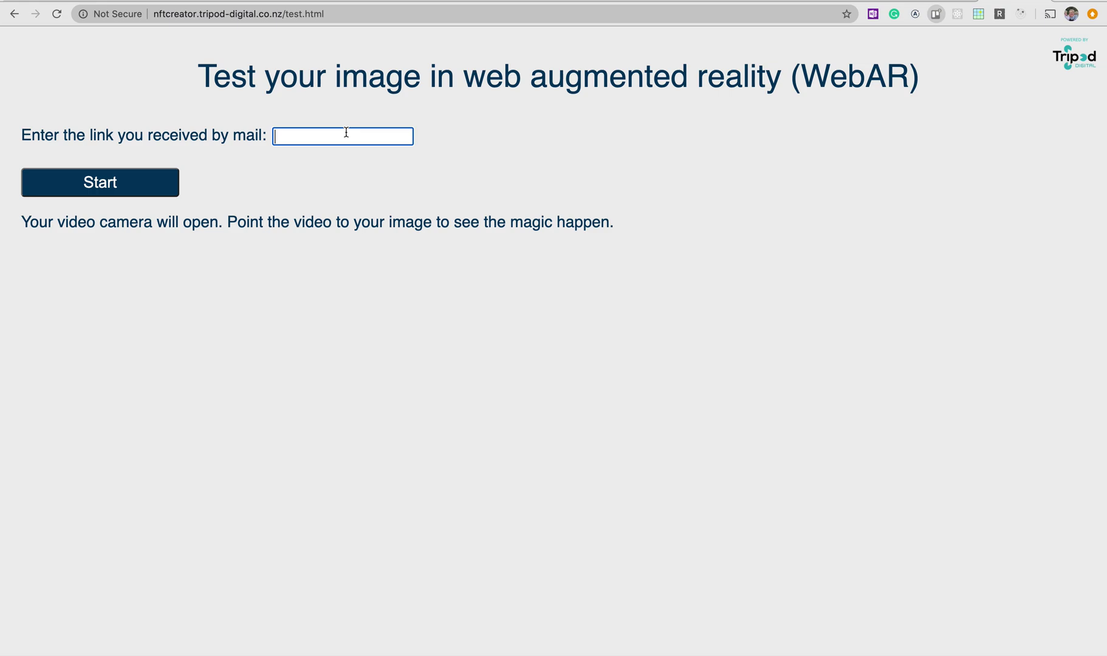
key(super+v)
Inspect the pasted link to confirm it ends in /whittaker
drag(346, 132, 226, 134)
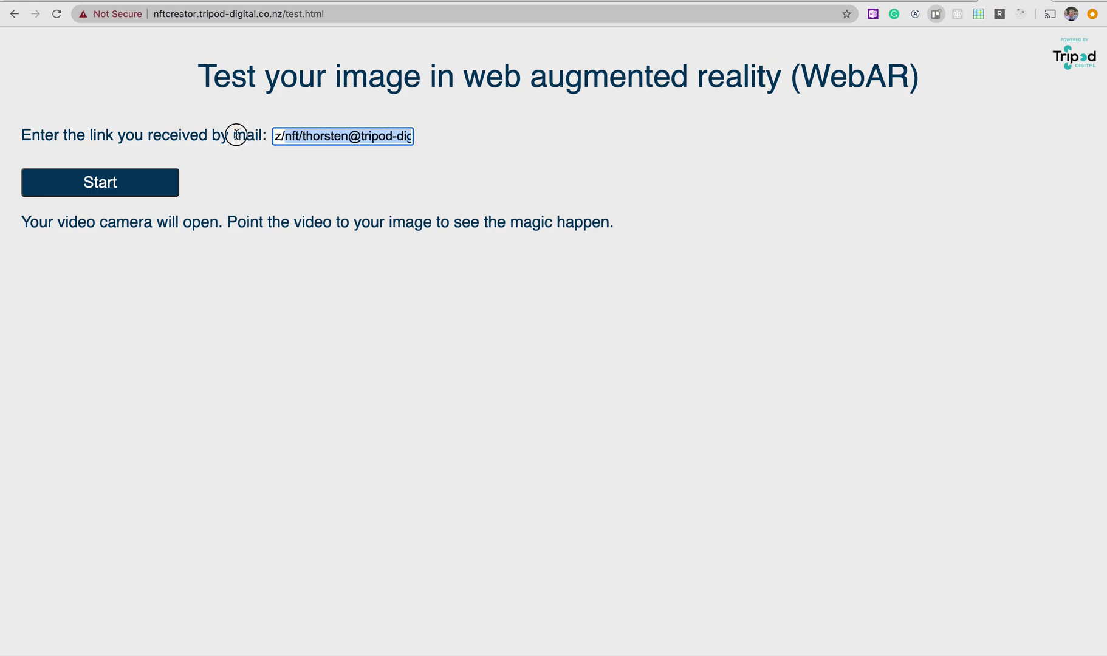
click(323, 135)
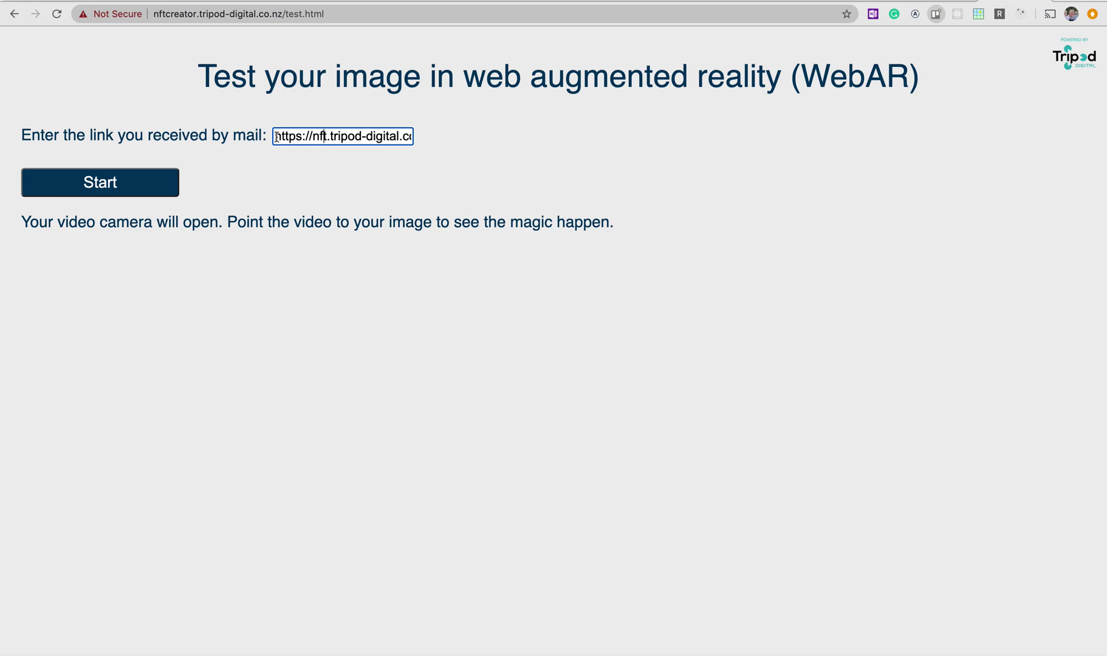
drag(314, 136, 410, 134)
click(310, 136)
double_click(312, 136)
click(327, 136)
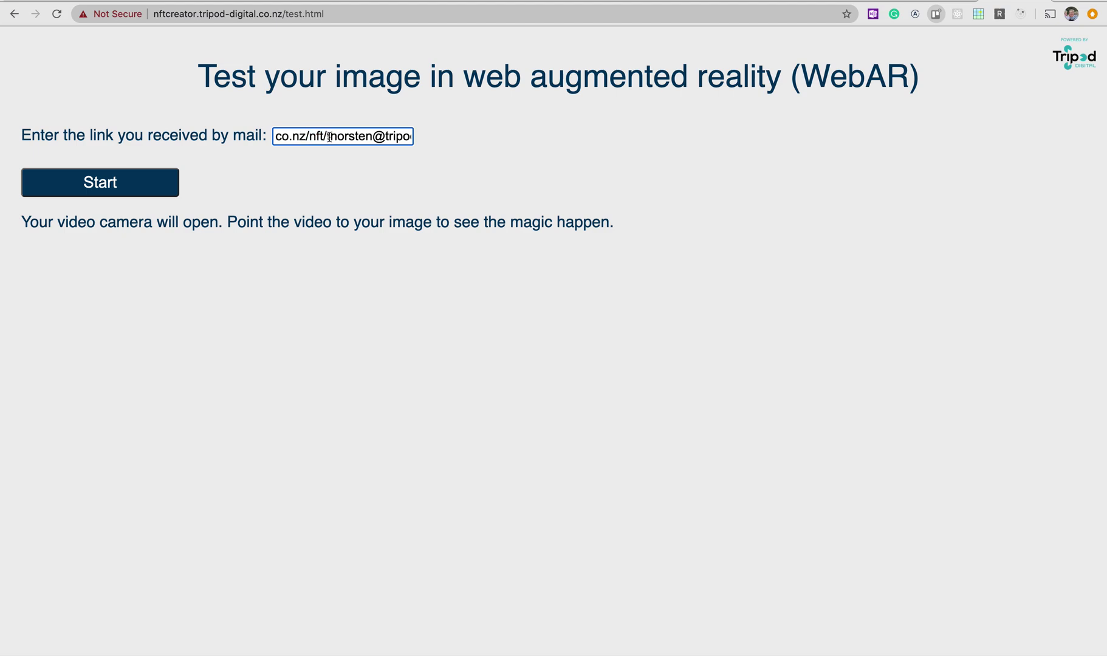
drag(329, 136, 423, 140)
click(361, 138)
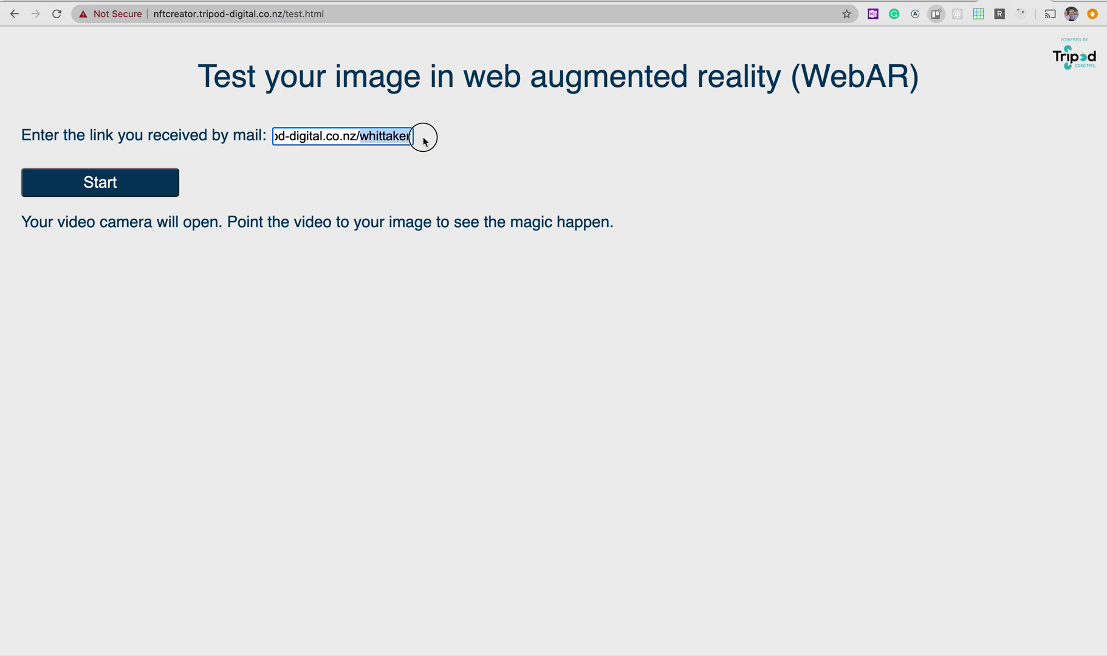
click(400, 136)
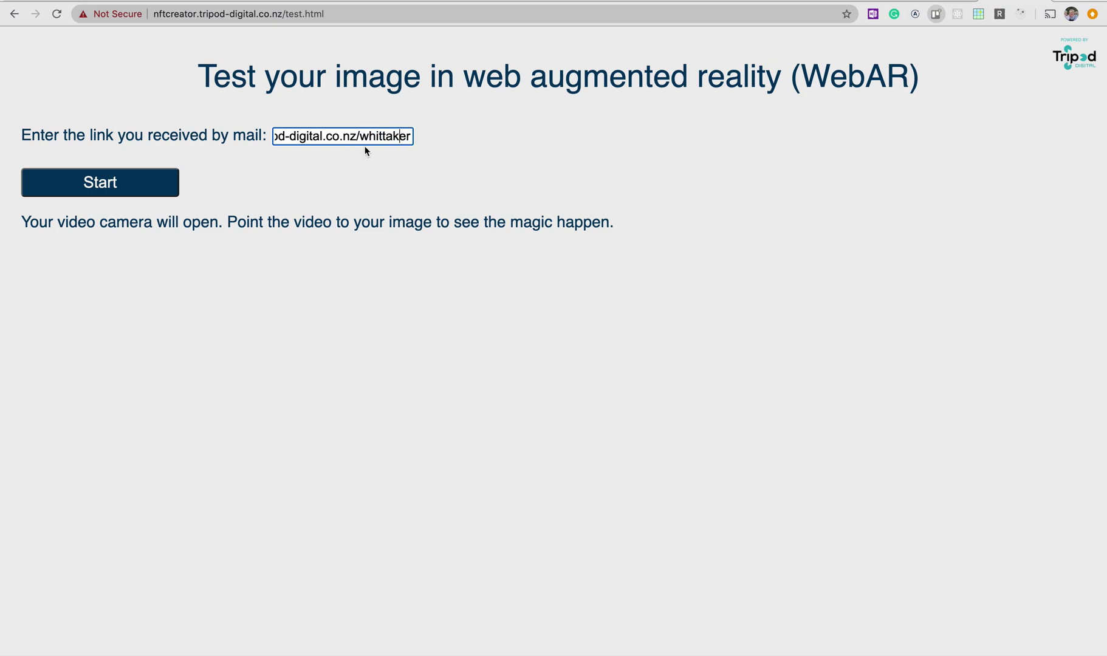
Start the WebAR camera test and aim it at the Whittaker's chocolate bar
click(146, 188)
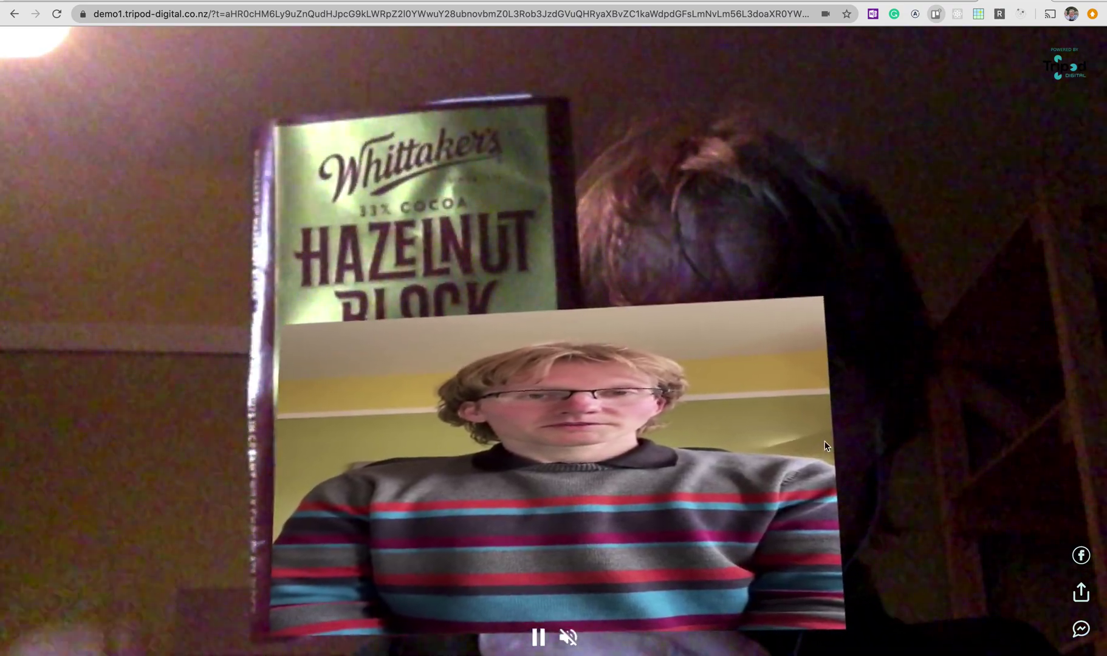
Return to test.html, select the whole link, then swipe back to the image-tracking form
key(super+bracketleft)
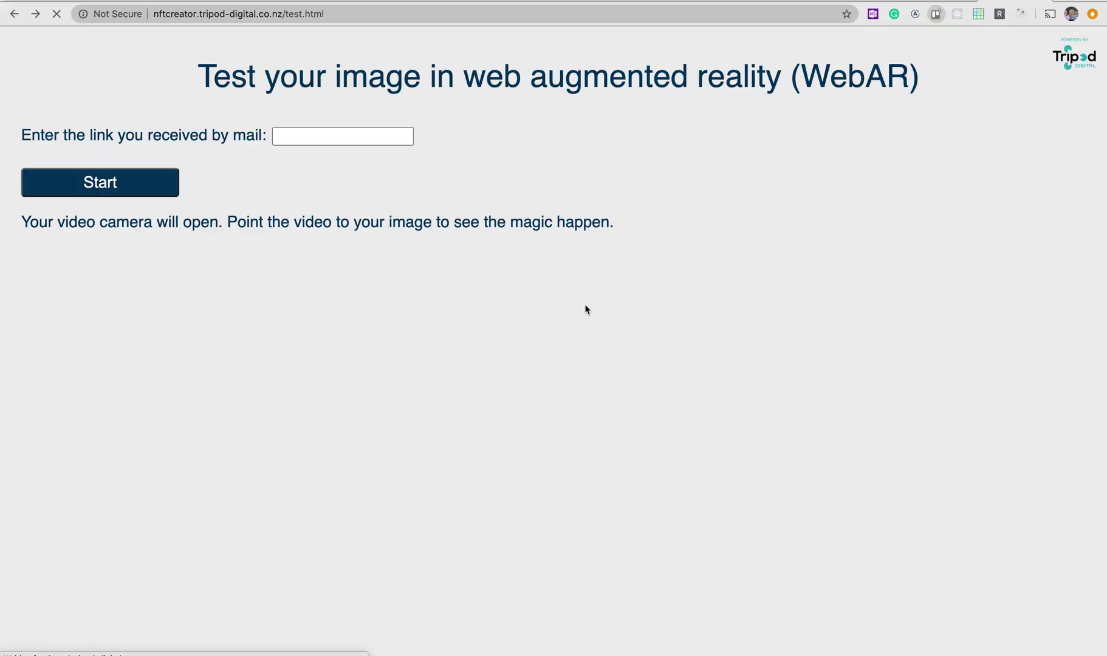
click(354, 137)
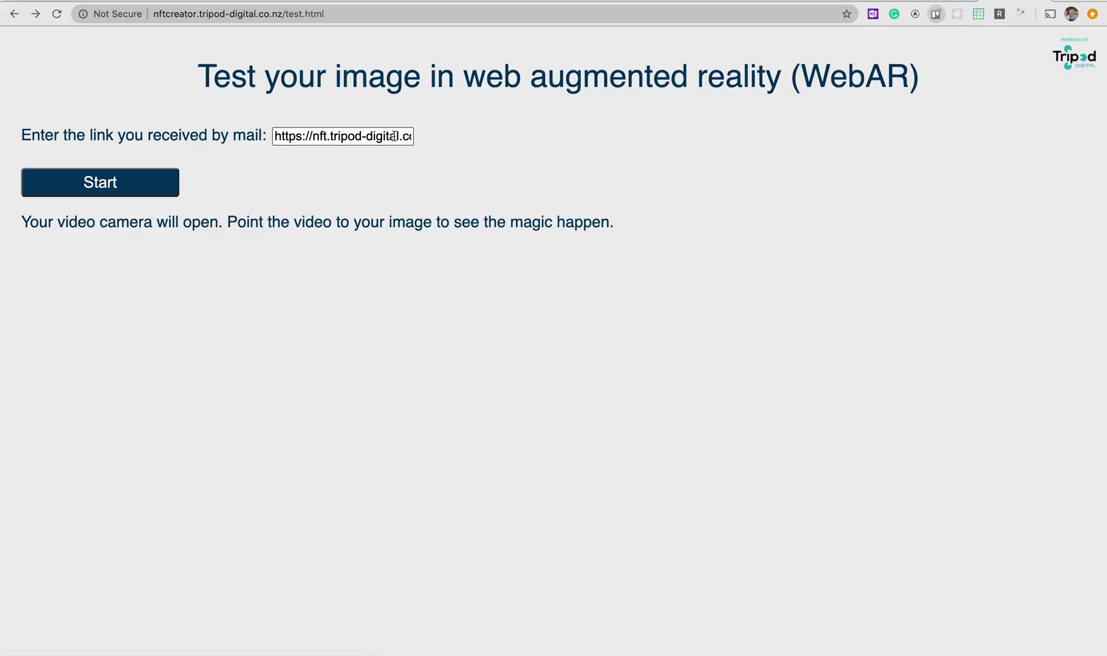
double_click(353, 137)
key(super+a)
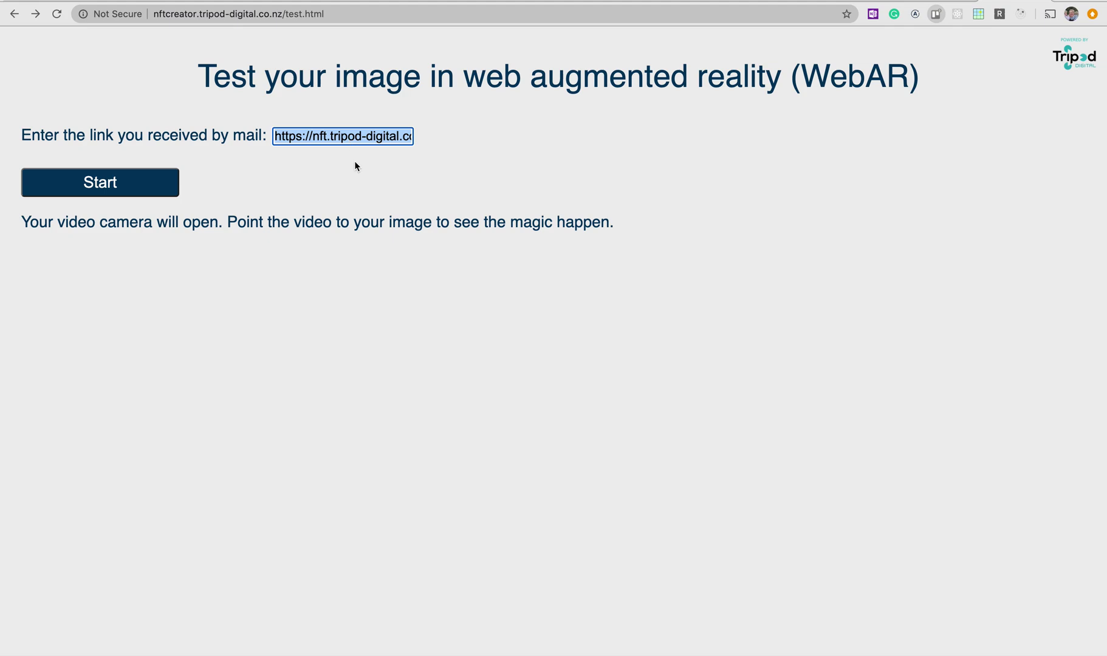
click(356, 166)
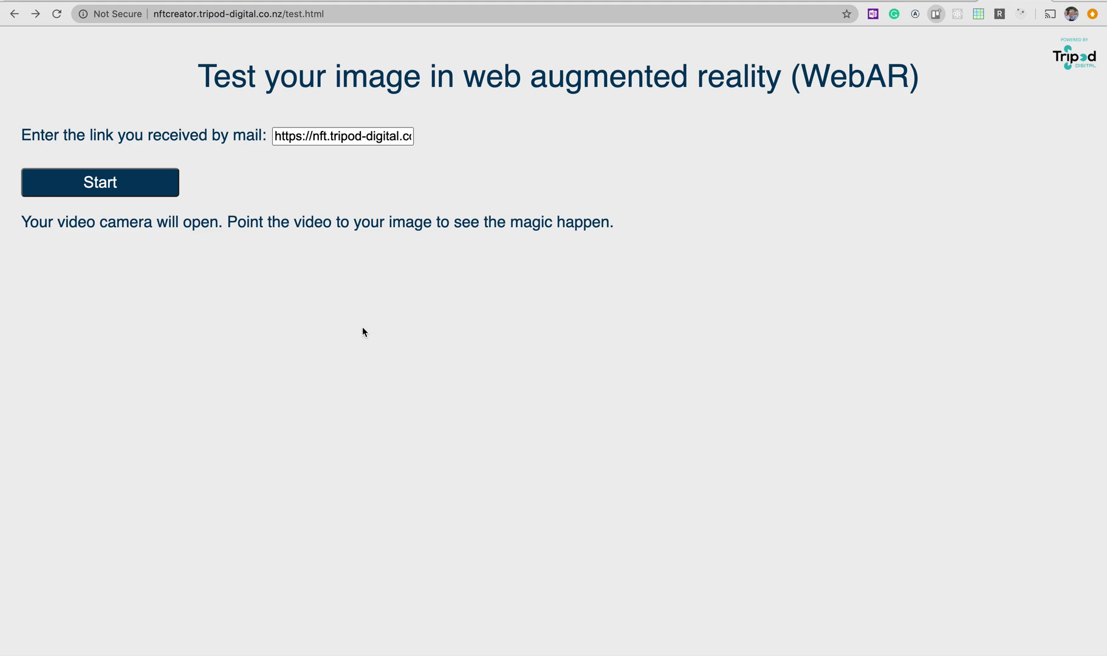
scroll(363, 331, left, 5)
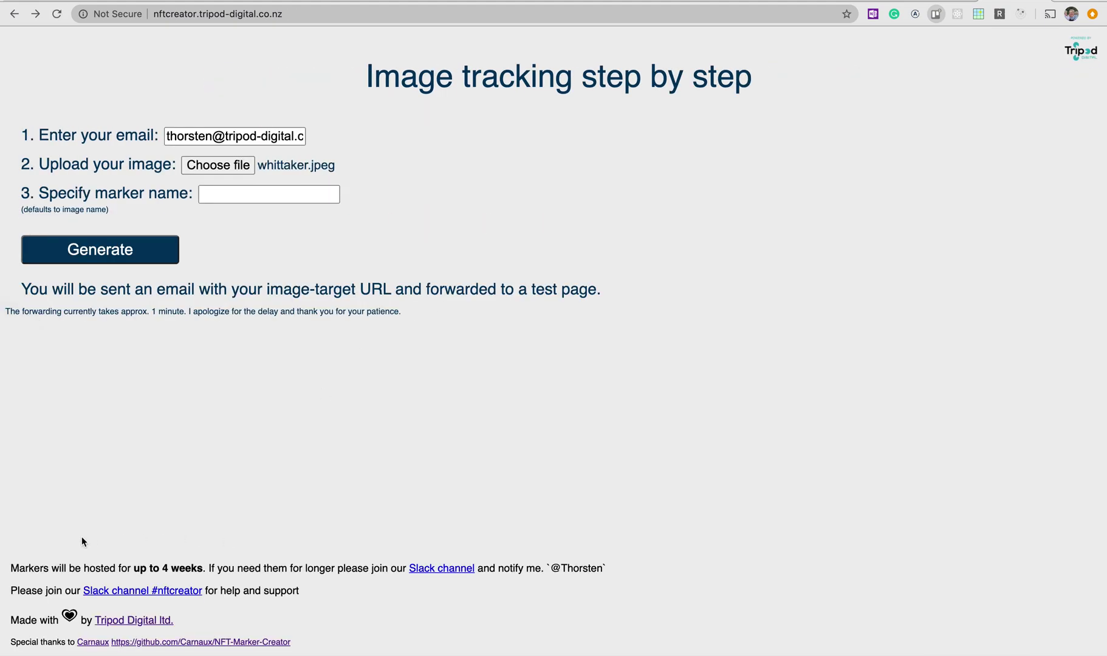
drag(133, 569, 201, 568)
click(201, 567)
mouse_move(549, 569)
mouse_down()
mouse_move(605, 569)
mouse_move(553, 569)
mouse_up()
click(603, 570)
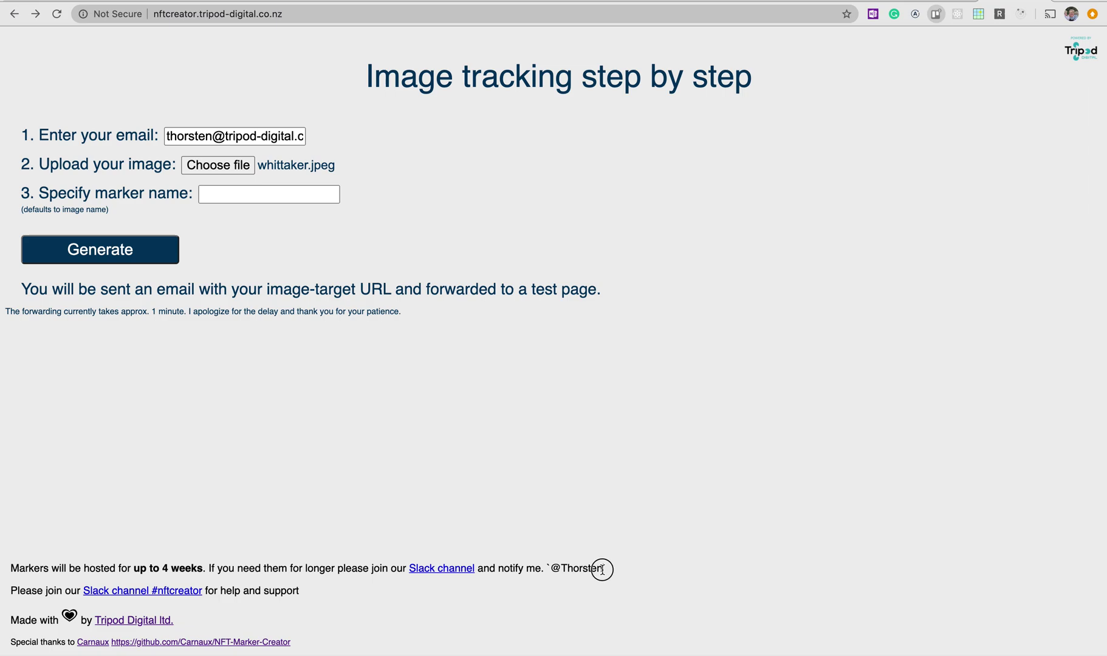
click(553, 569)
drag(220, 590, 316, 595)
click(316, 594)
drag(204, 592, 302, 596)
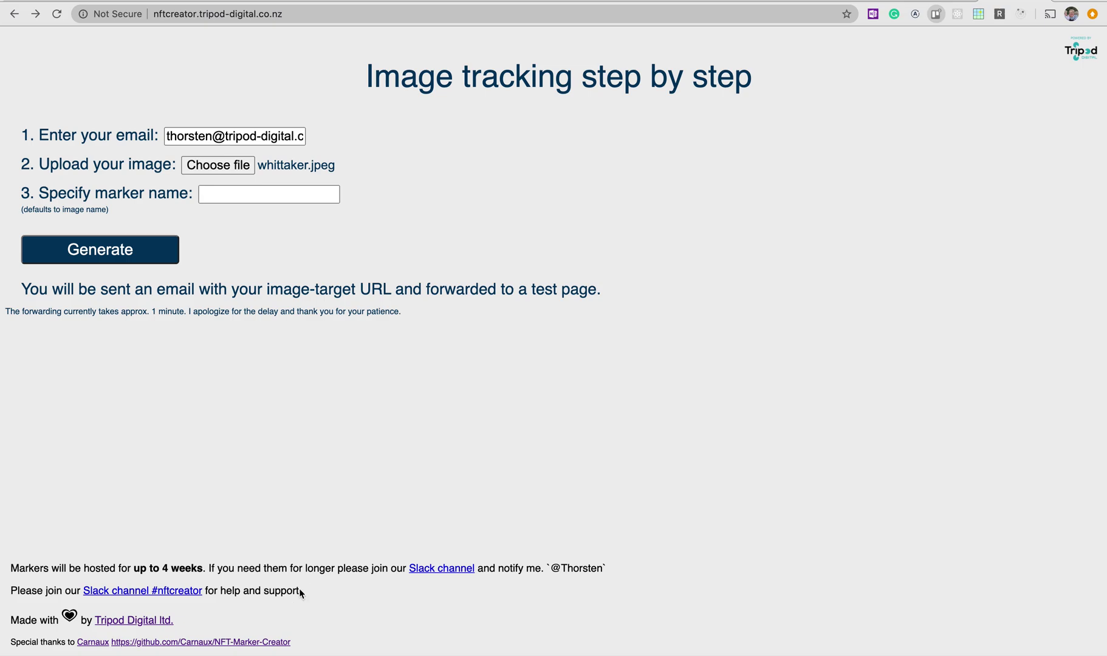